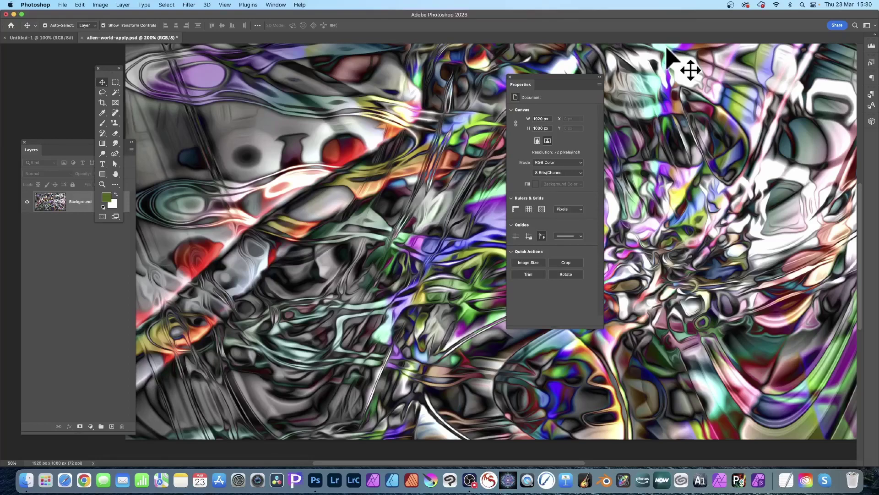
Step: In Image Size, switch units to Pixels, link proportions and enter width 5000 (height 2813)
click(101, 5)
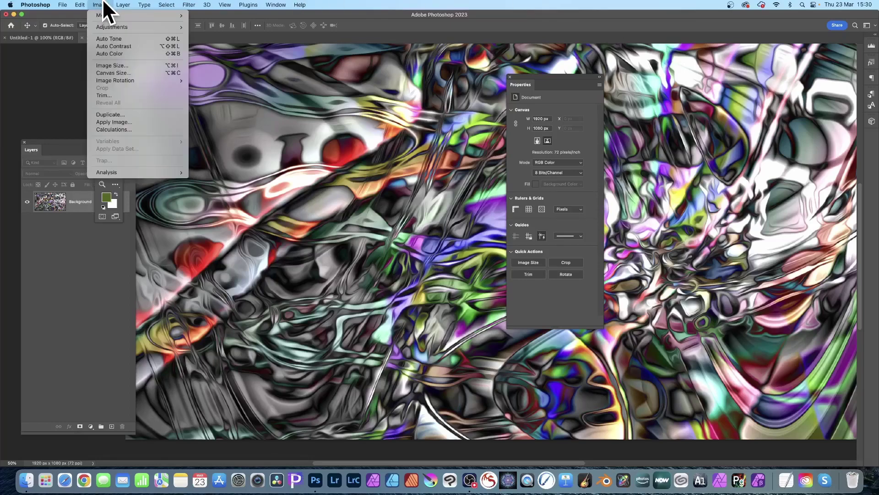
click(112, 65)
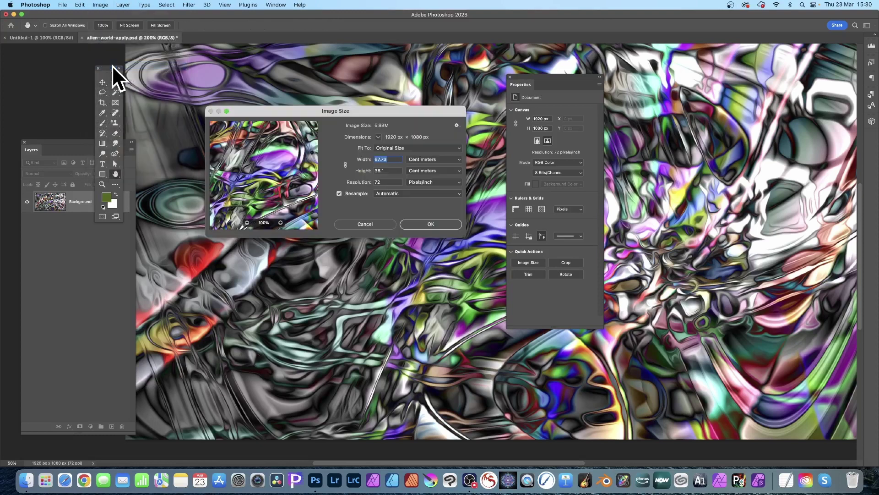
click(438, 162)
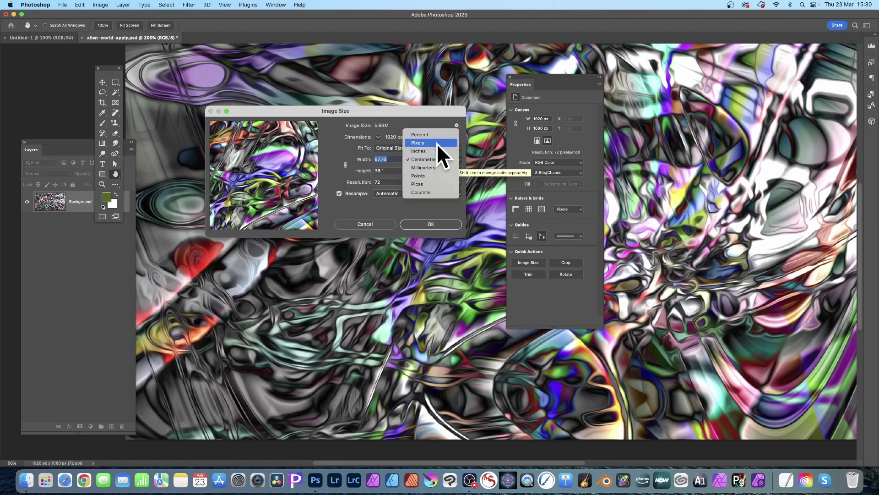
click(436, 143)
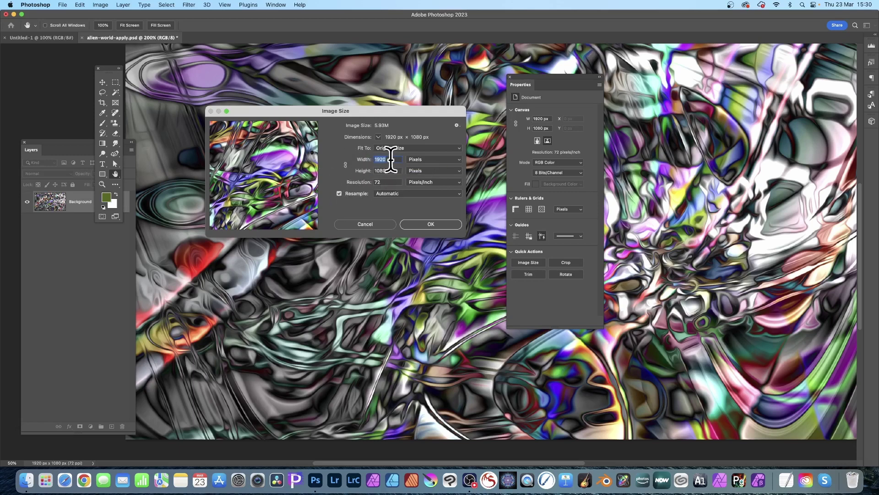
text(5000)
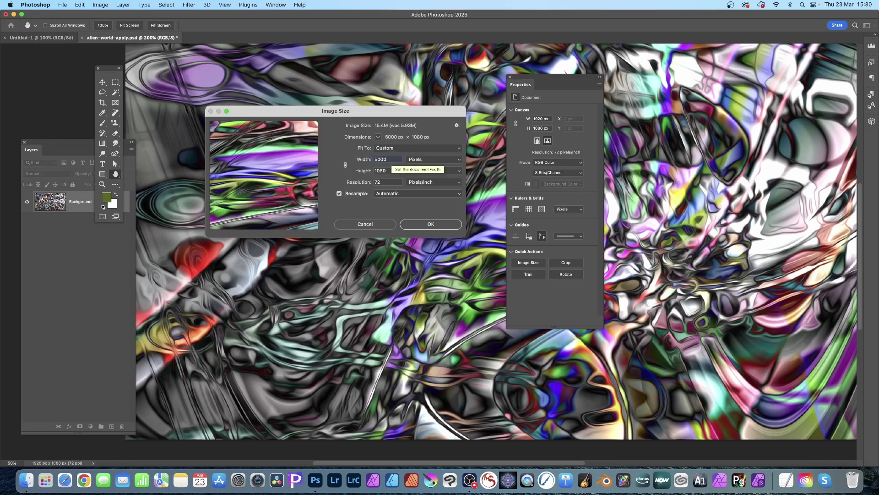
click(344, 165)
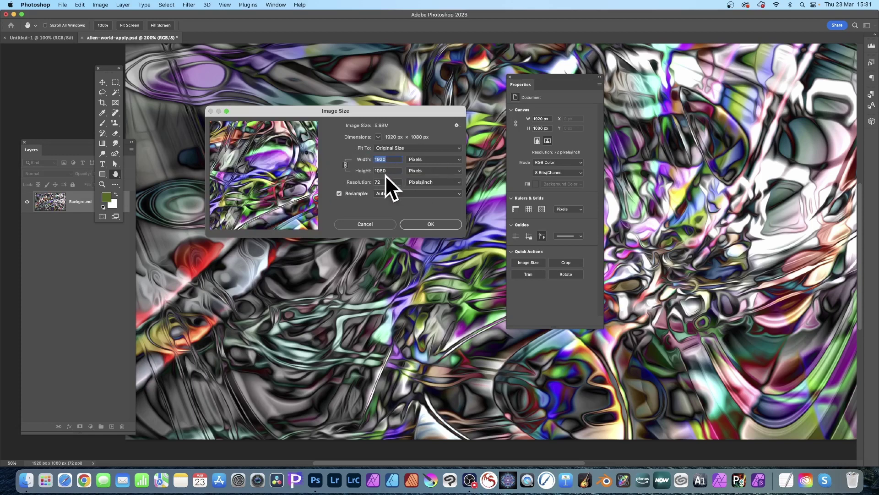
text(5000)
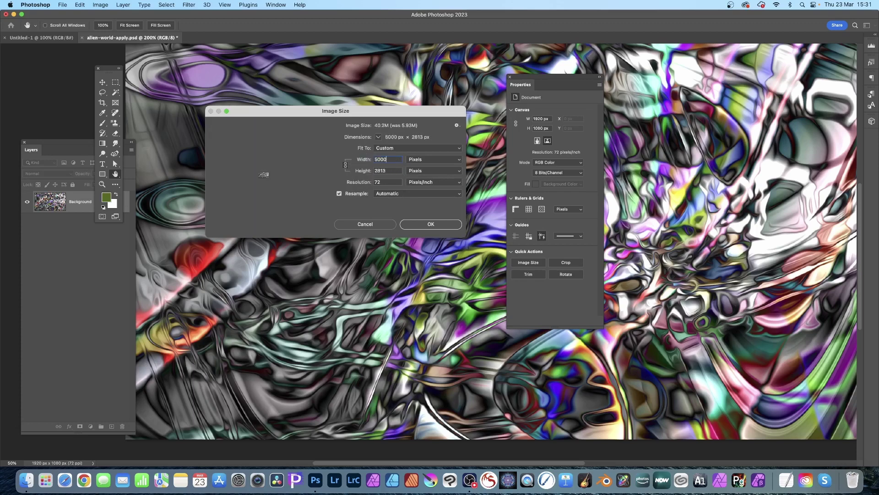
key(Tab)
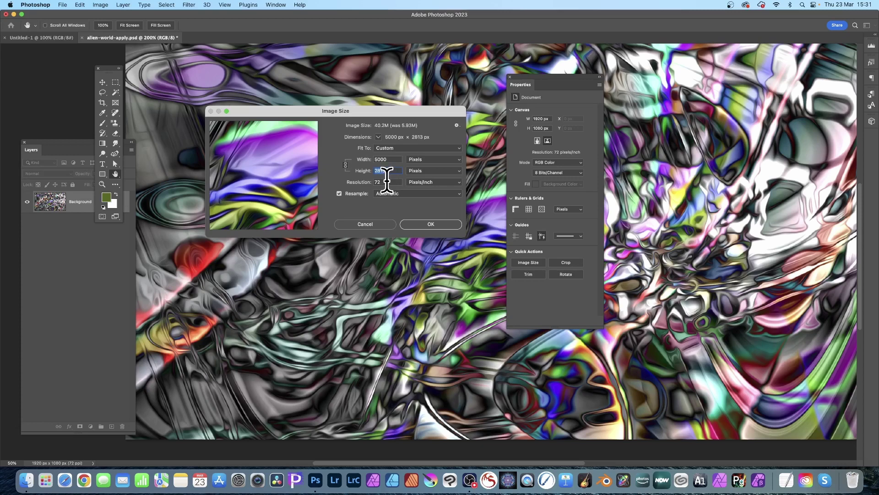
Step: Turn Resample back on with Automatic, reselect Pixels and re-enter width 5000 for height 2813
click(340, 193)
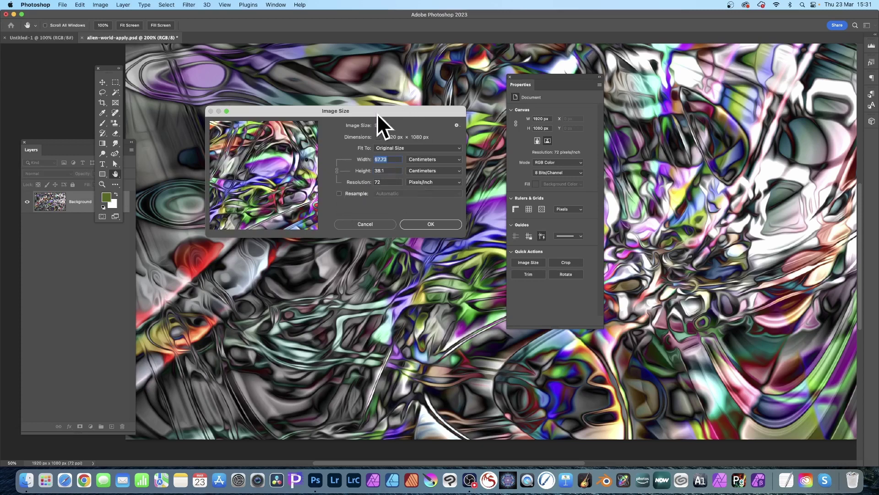
click(433, 159)
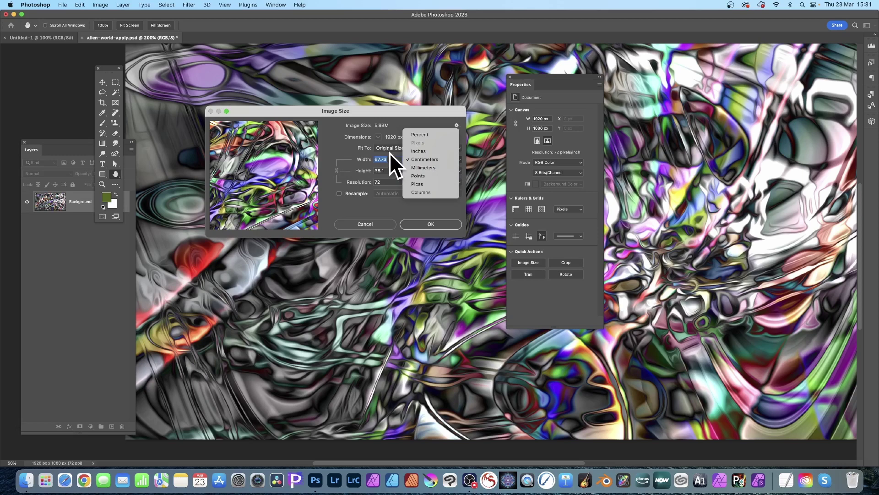
click(376, 153)
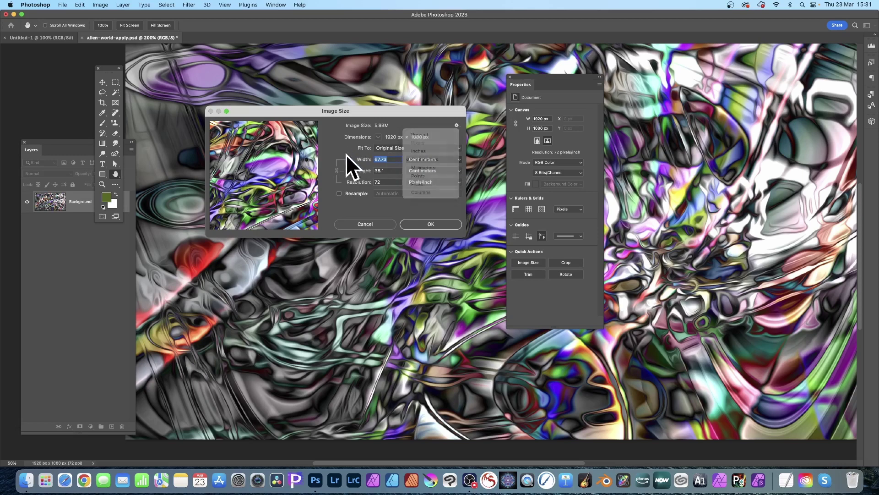
click(339, 193)
click(396, 192)
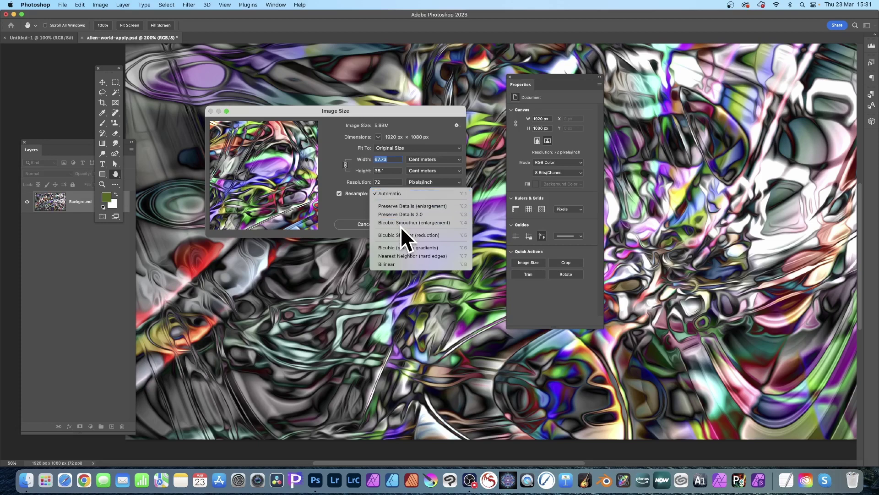
click(423, 158)
click(424, 159)
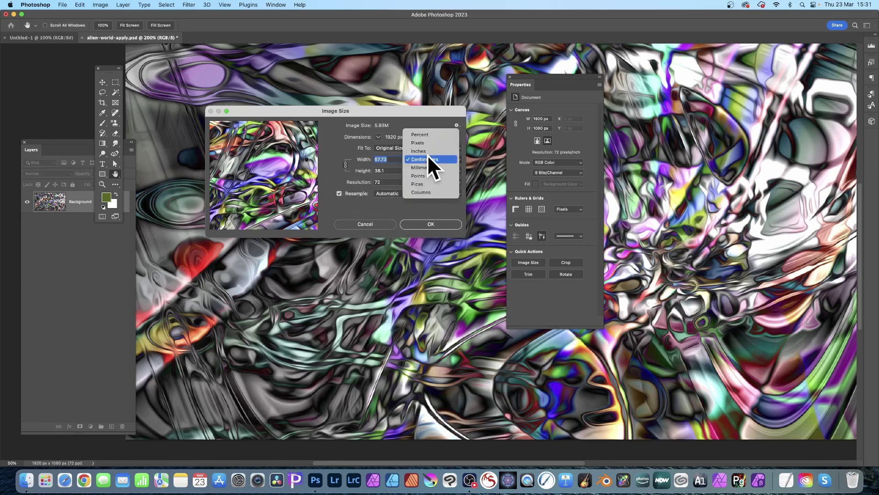
click(425, 140)
text(5000)
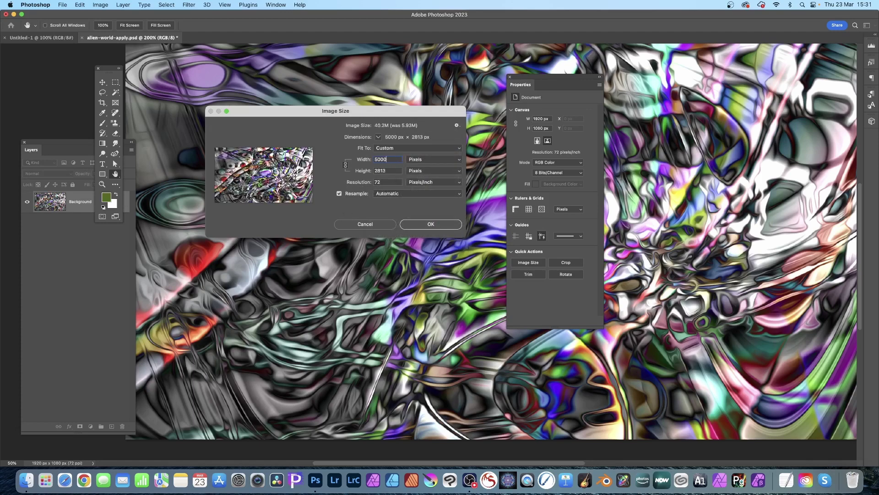
key(Tab)
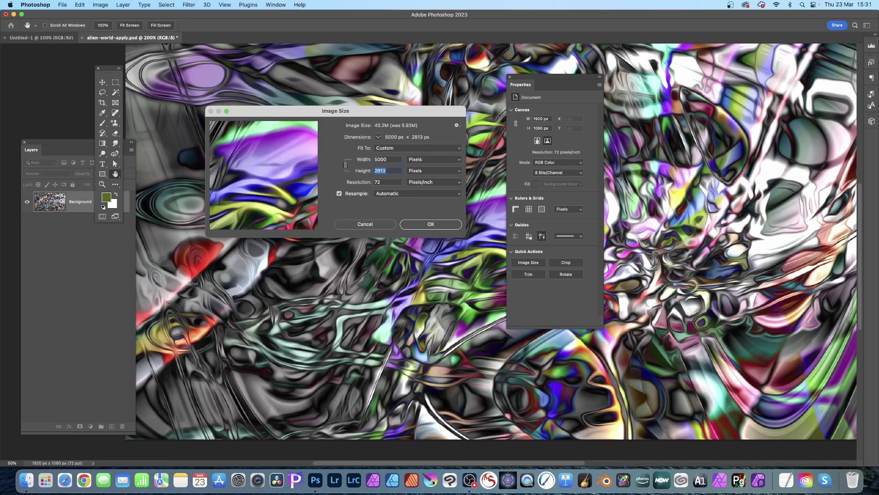
Step: Apply the 5000 × 2813 px resize, check it in Image Size, then undo to 1920 × 1080
click(440, 222)
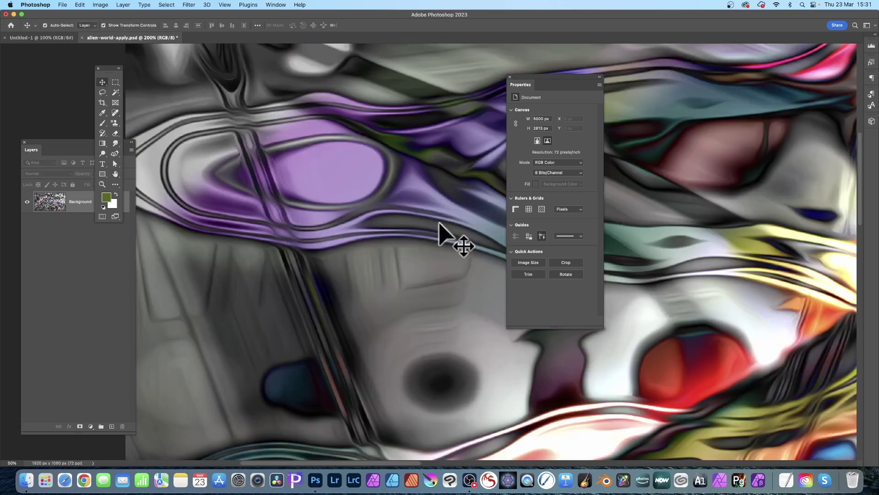
click(101, 5)
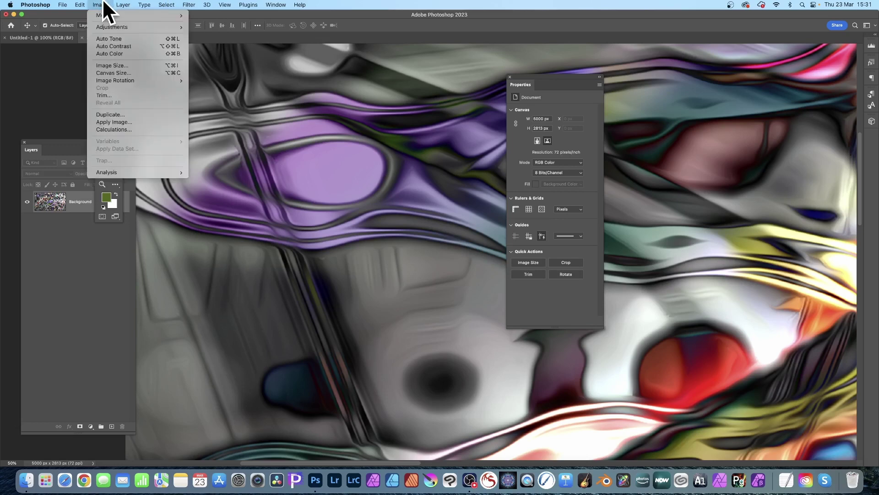
click(114, 65)
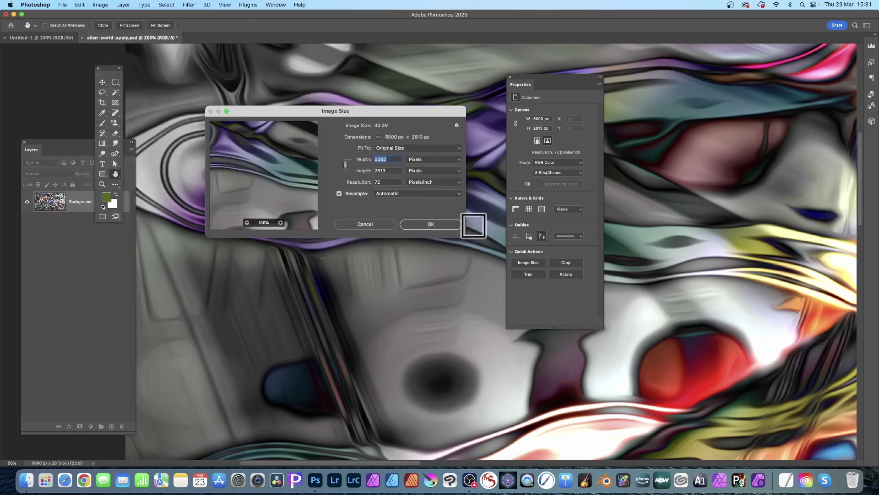
key(Escape)
key(v)
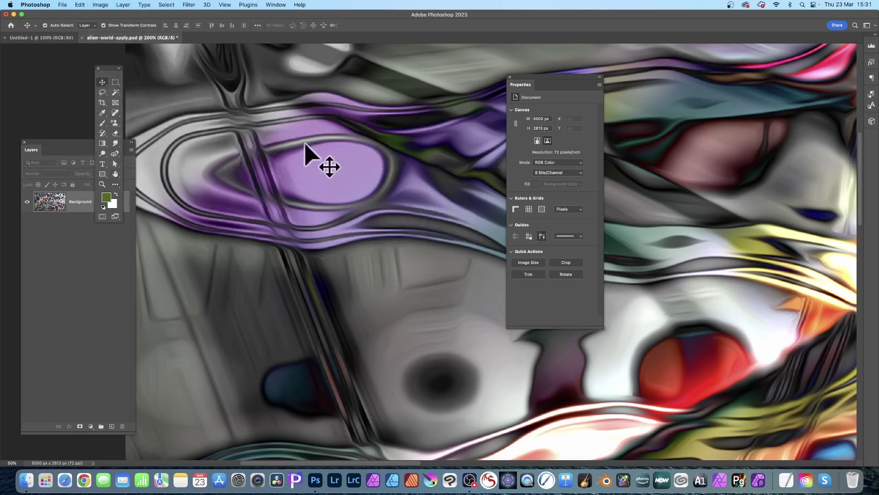
key(super+z)
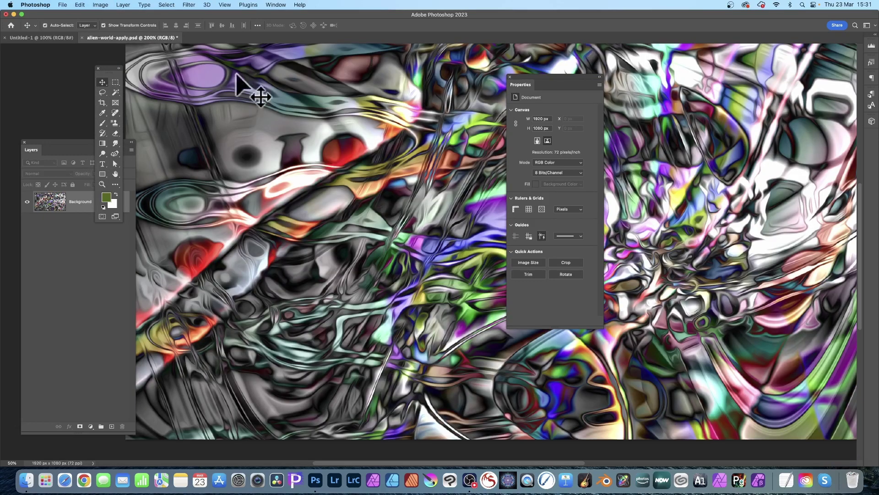
Step: In Canvas Size, set both width and height to 5000 pixels
click(105, 5)
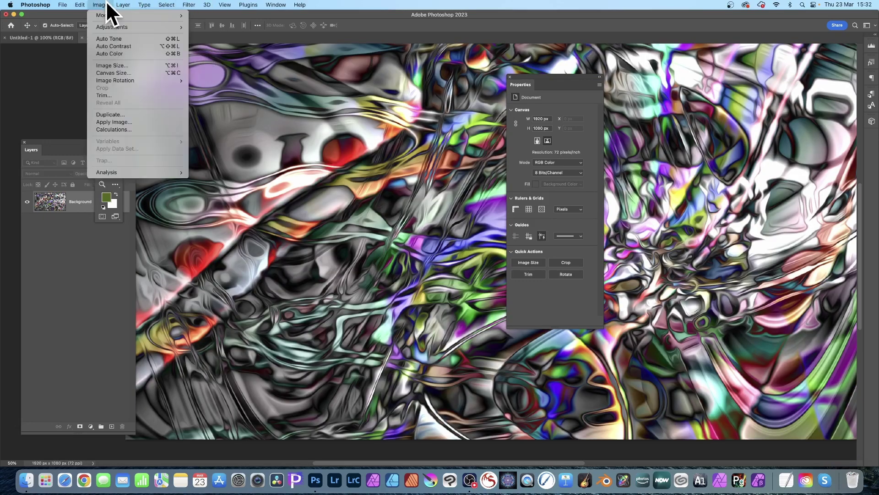
click(121, 73)
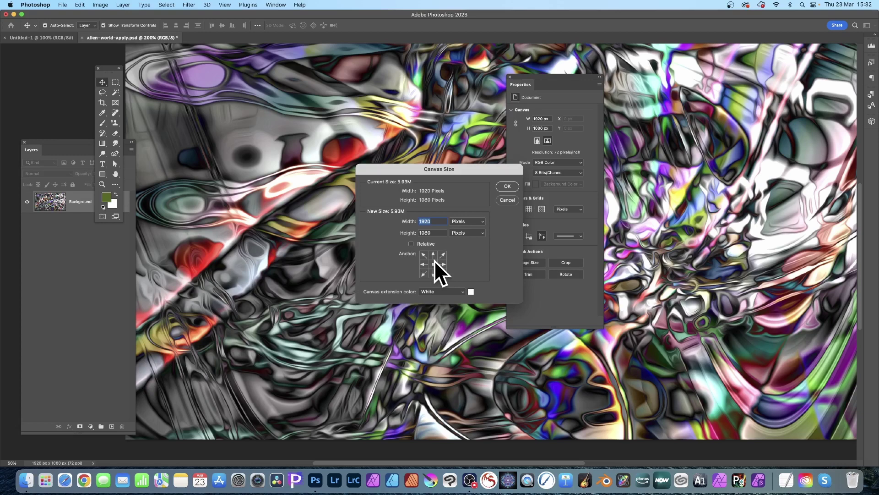
text(5000)
key(Tab)
text(5000)
Step: Apply the 5000 × 5000 px canvas, scroll across it, then undo back to 1920 × 1080
click(507, 184)
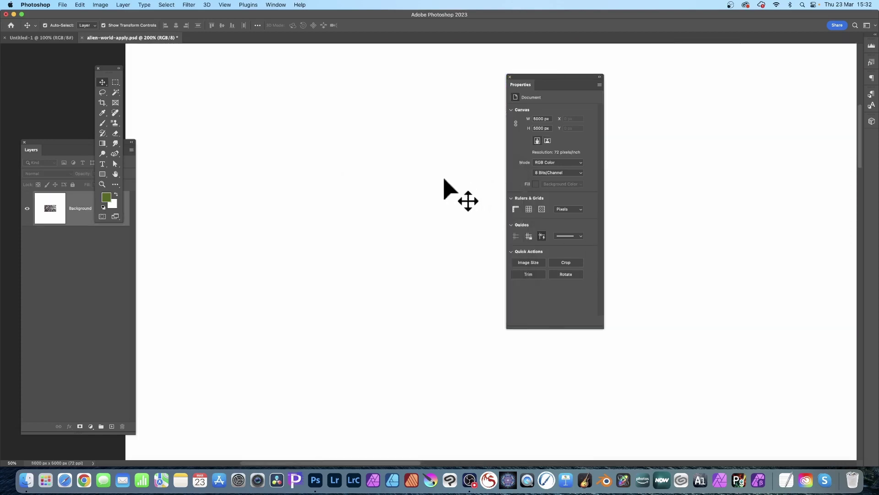
scroll(414, 190, right, 10)
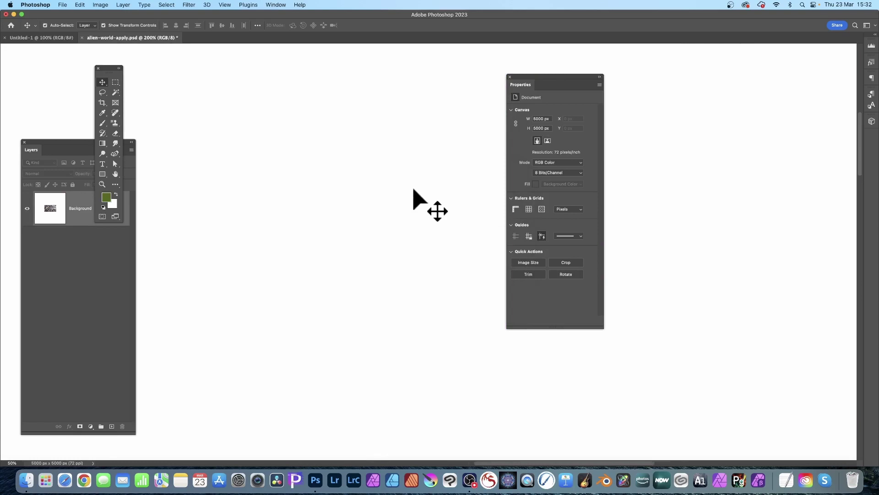
scroll(414, 190, left, 2)
scroll(246, 307, left, 8)
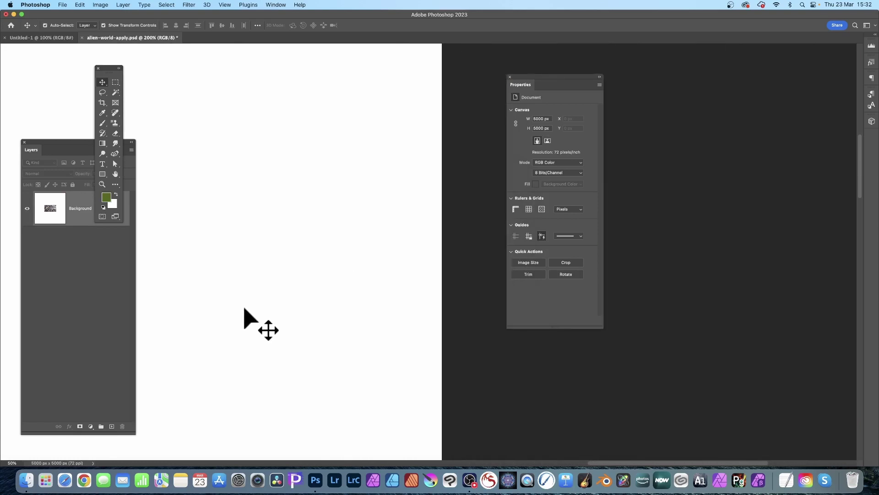
scroll(245, 308, left, 15)
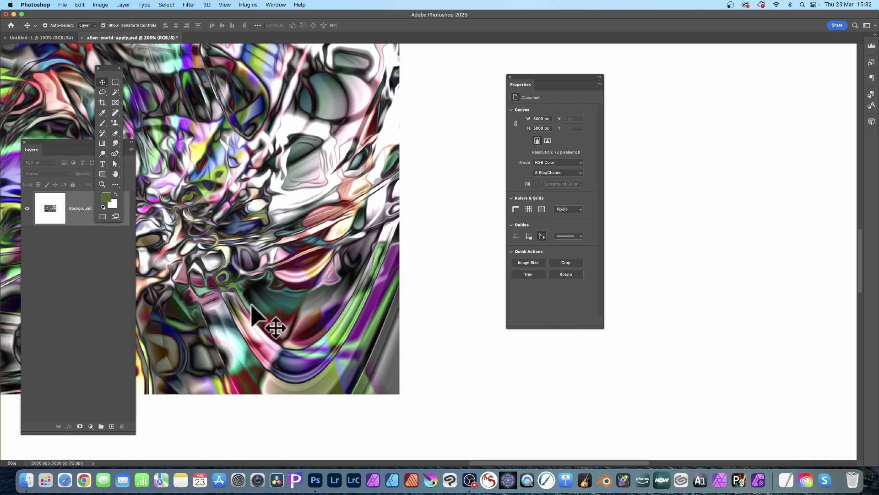
key(super+z)
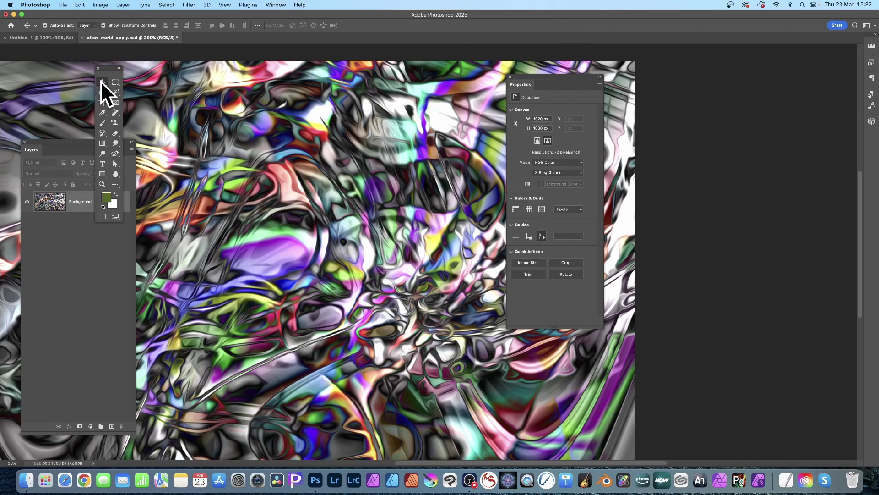
Step: Open Image Size from Quick Actions to check the 1920 × 1080 size, then cancel
click(526, 262)
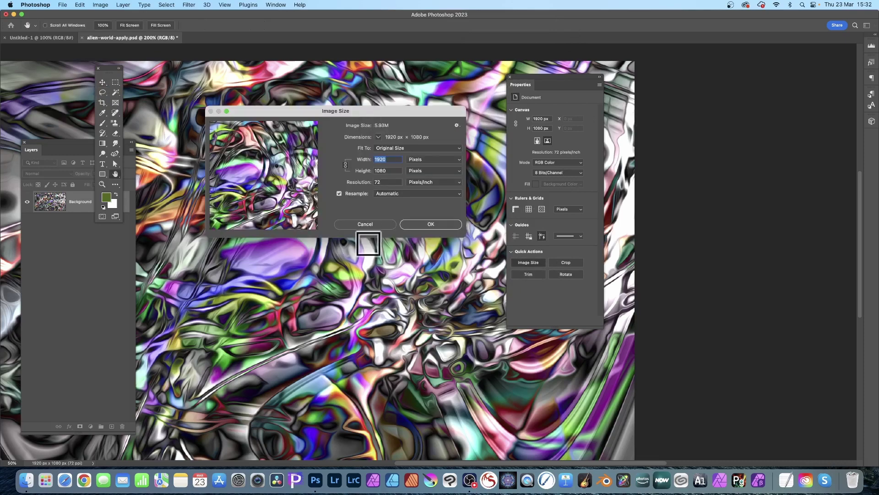
click(381, 223)
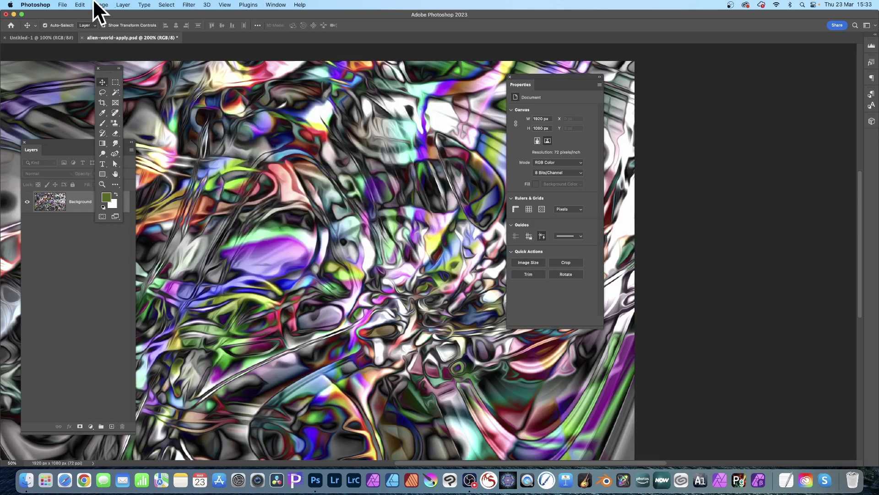
Step: Open Filter > Neural Filters and switch on Super Zoom under Photography
click(189, 5)
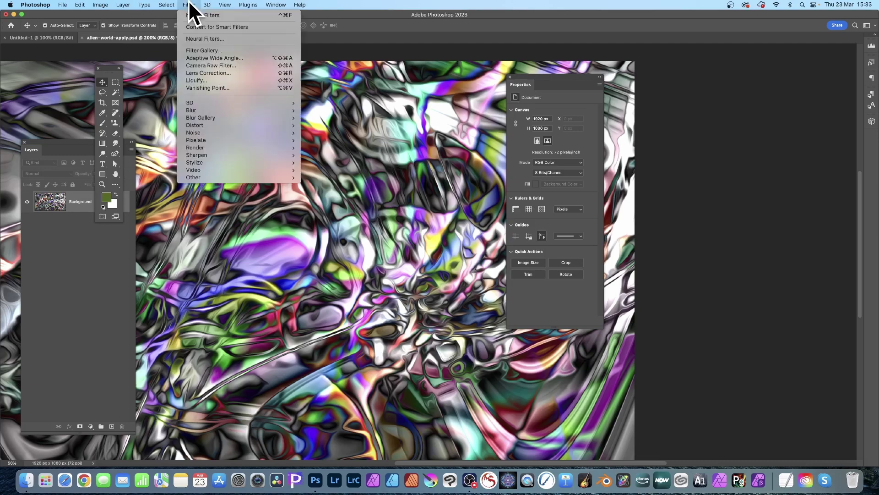
click(198, 39)
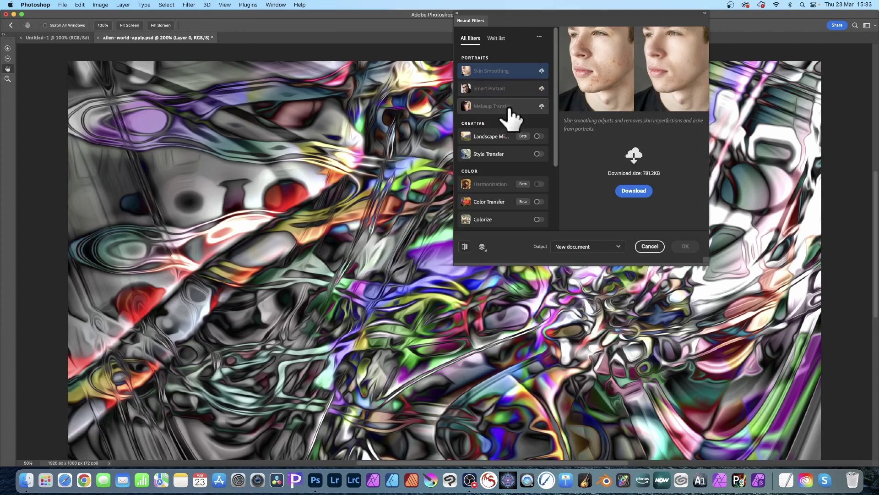
scroll(507, 170, down, 5)
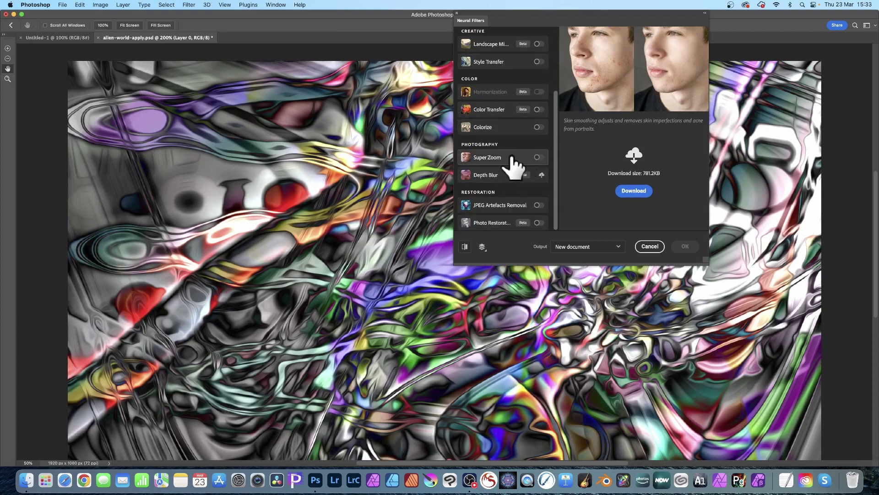
click(539, 158)
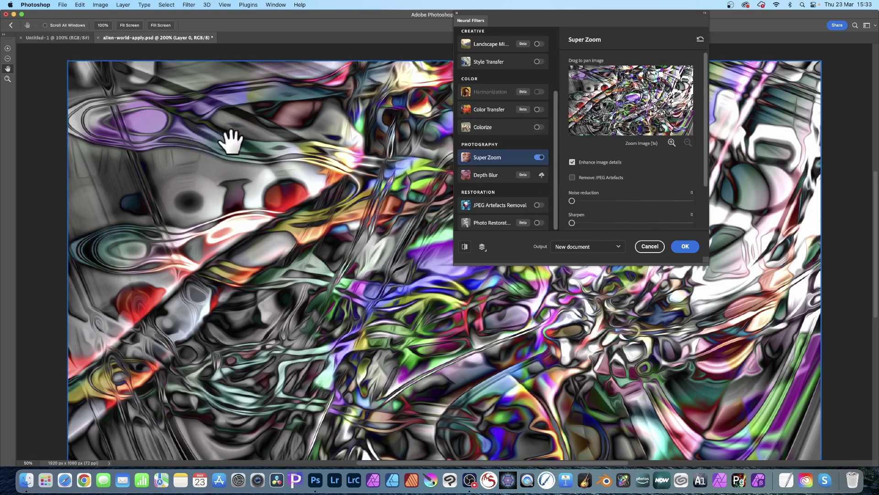
Step: Set Super Zoom to 4x (7680 × 4320 px) with output to a new document
click(671, 142)
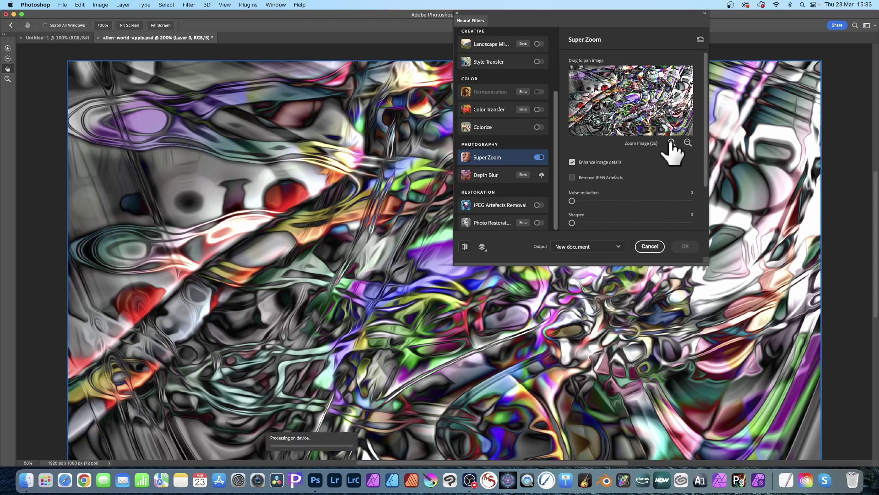
click(671, 143)
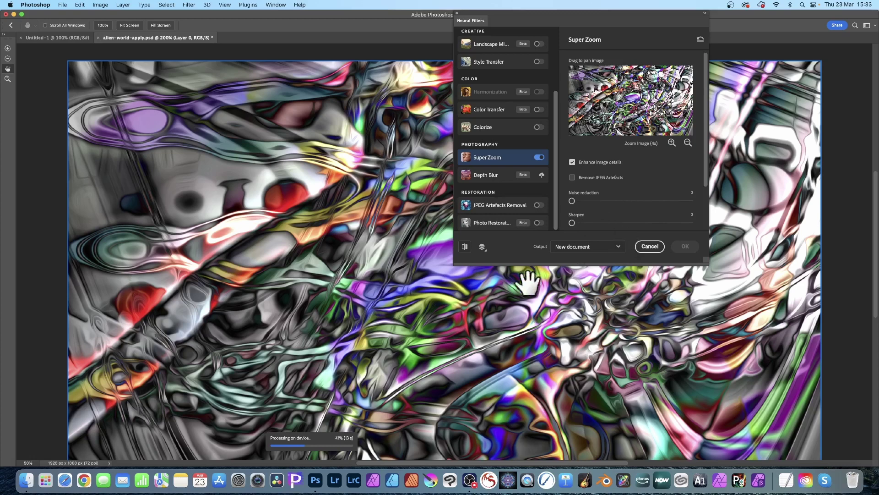
click(572, 249)
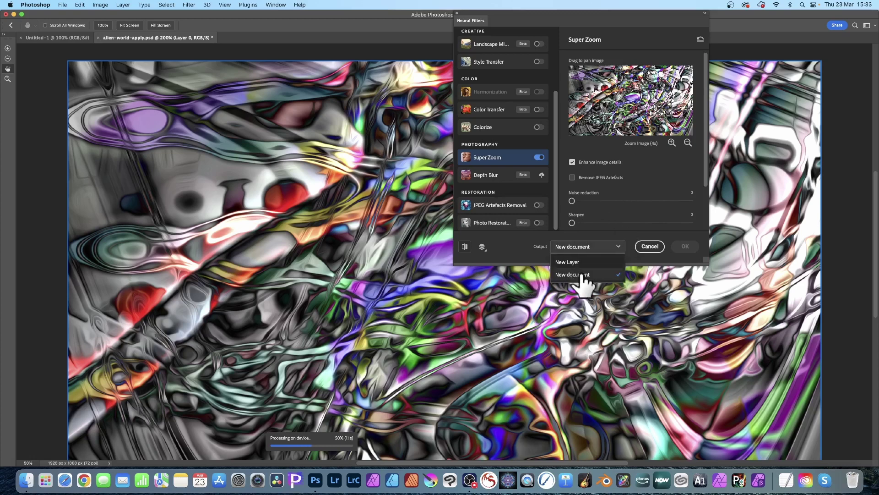
click(576, 274)
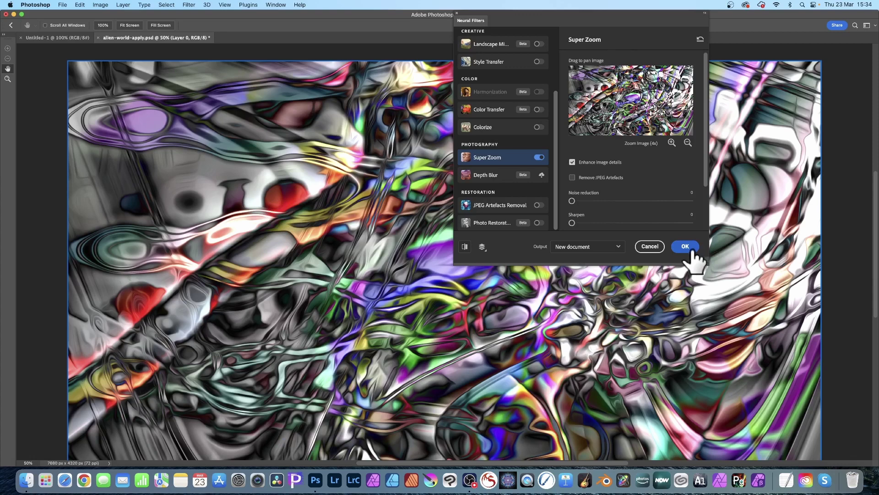
click(686, 248)
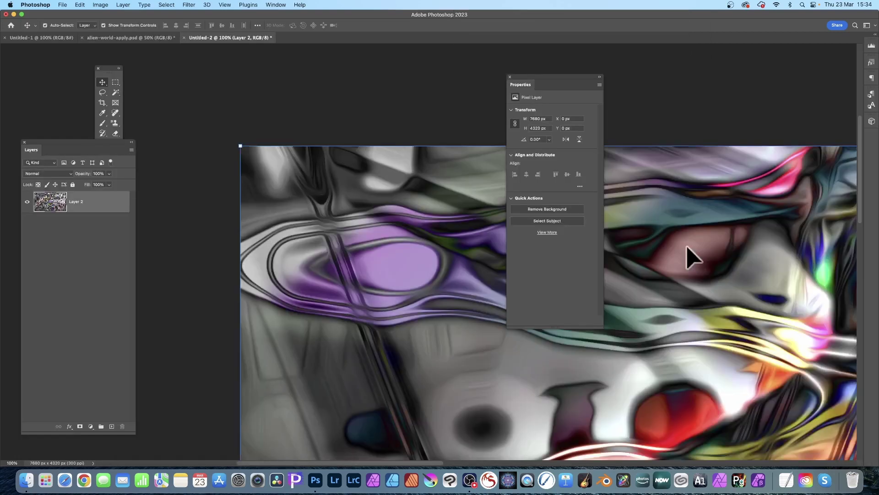
scroll(485, 268, down, 10)
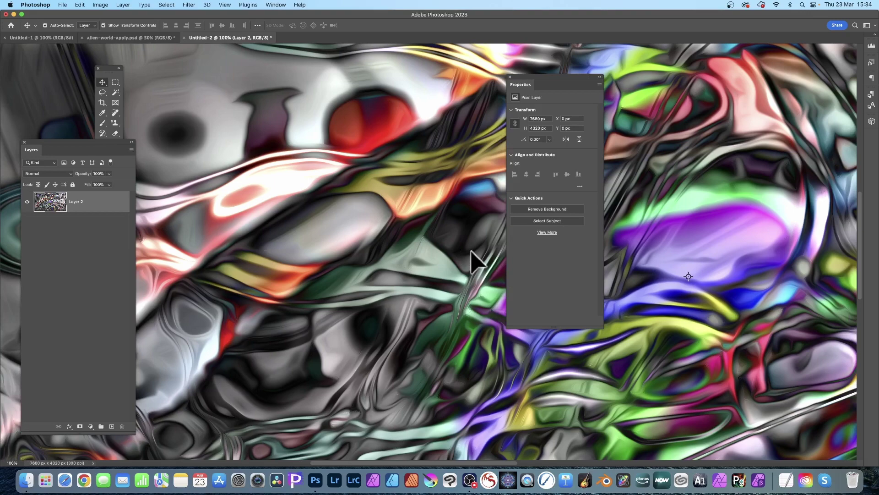
scroll(456, 295, right, 10)
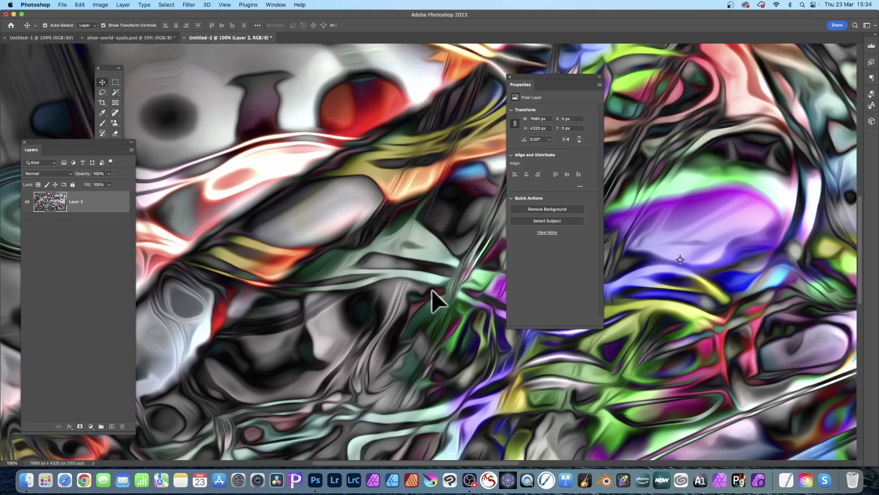
scroll(416, 283, right, 2)
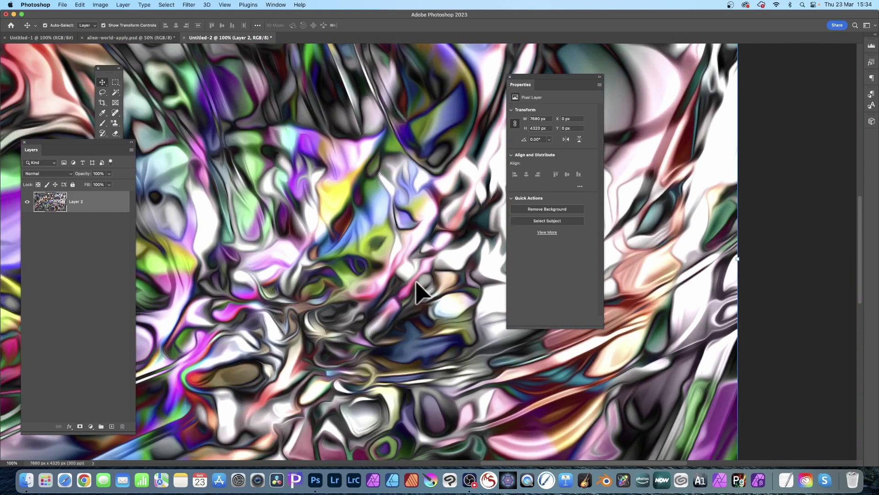